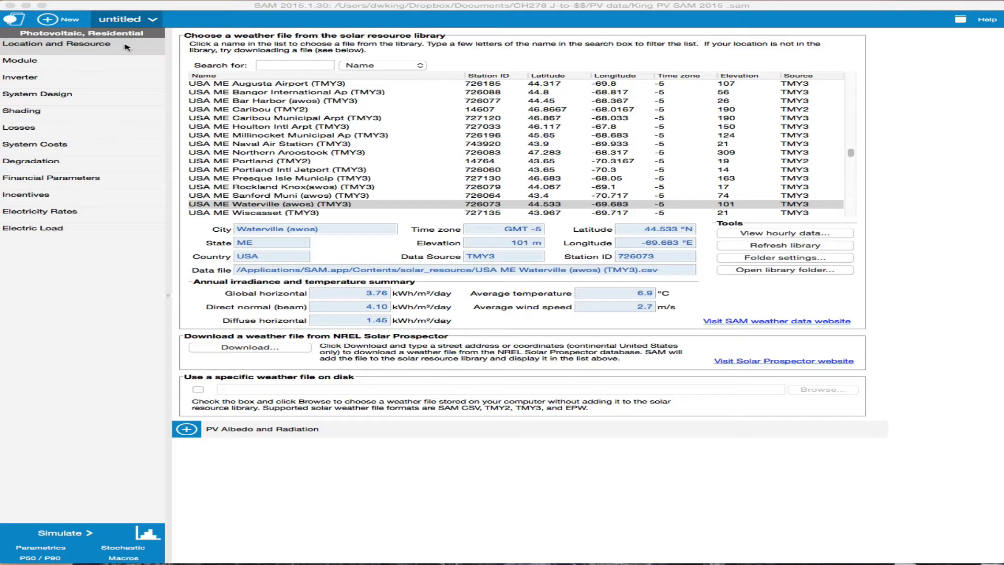
Step: Show hourly global irradiance for the Waterville (awos) TMY3 weather file (3.76 kWh/m²/day)
click(126, 47)
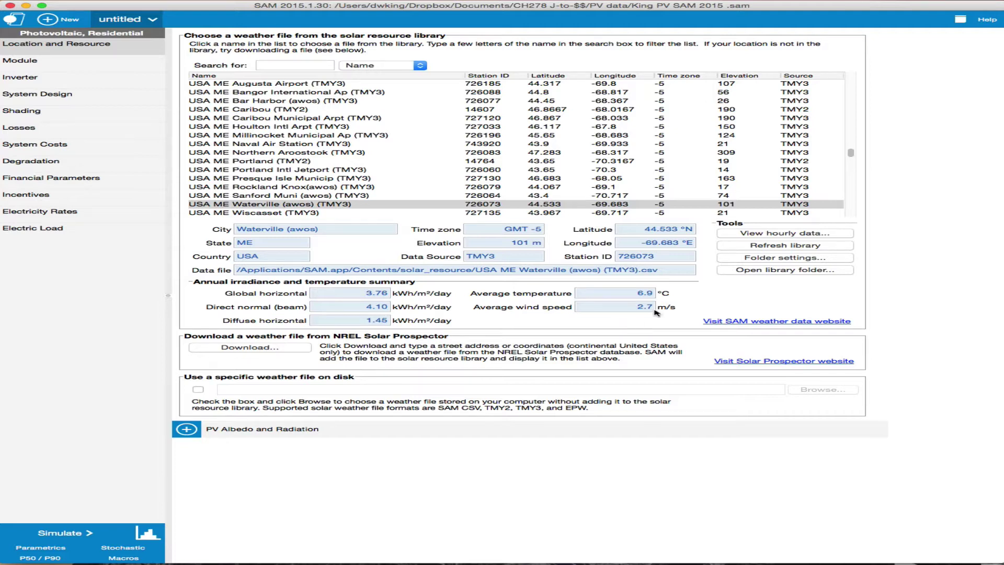
Step: Add hourly dry bulb temperature (C) to the Waterville weather chart, then close the viewer
click(746, 236)
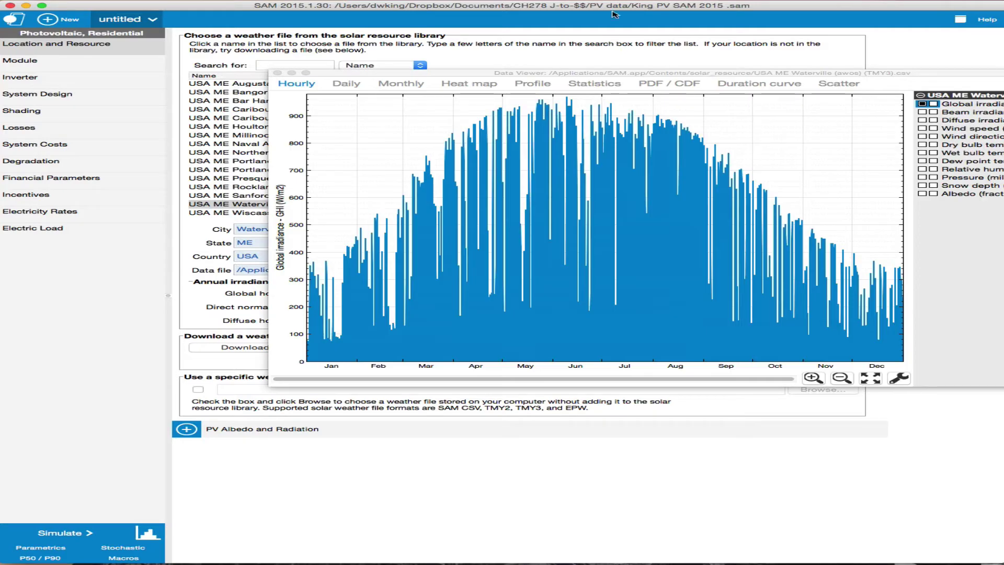
drag(618, 75, 389, 79)
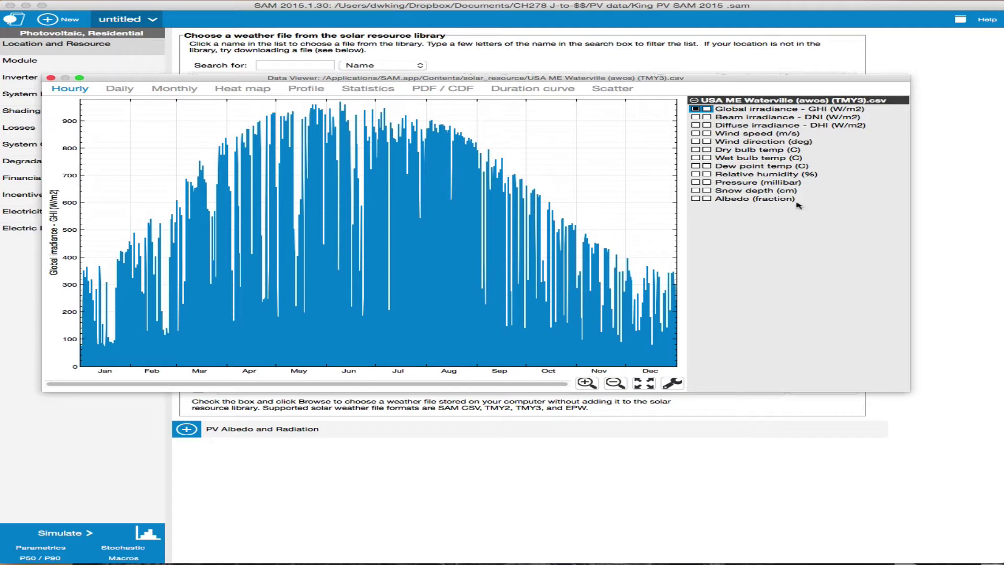
click(707, 150)
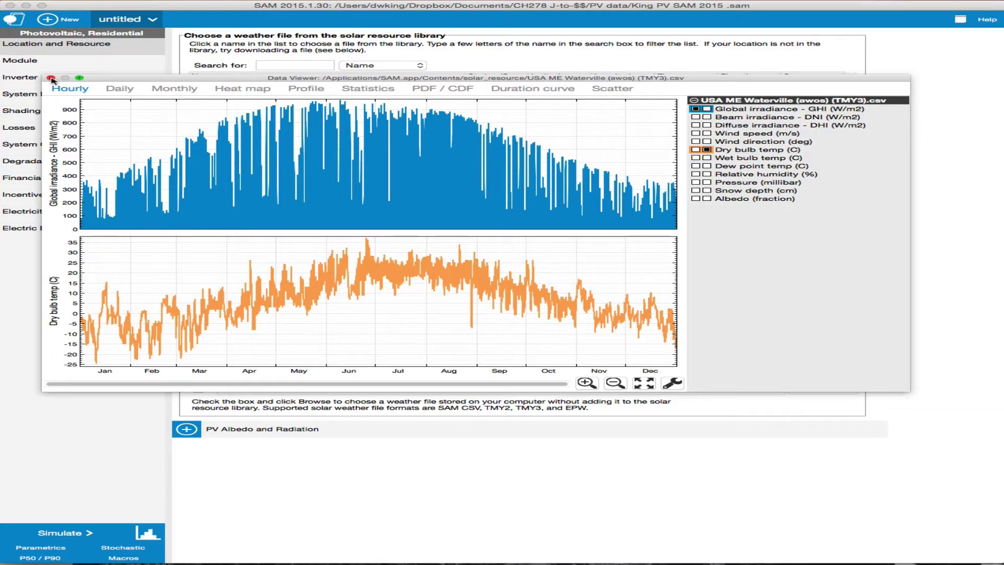
click(51, 78)
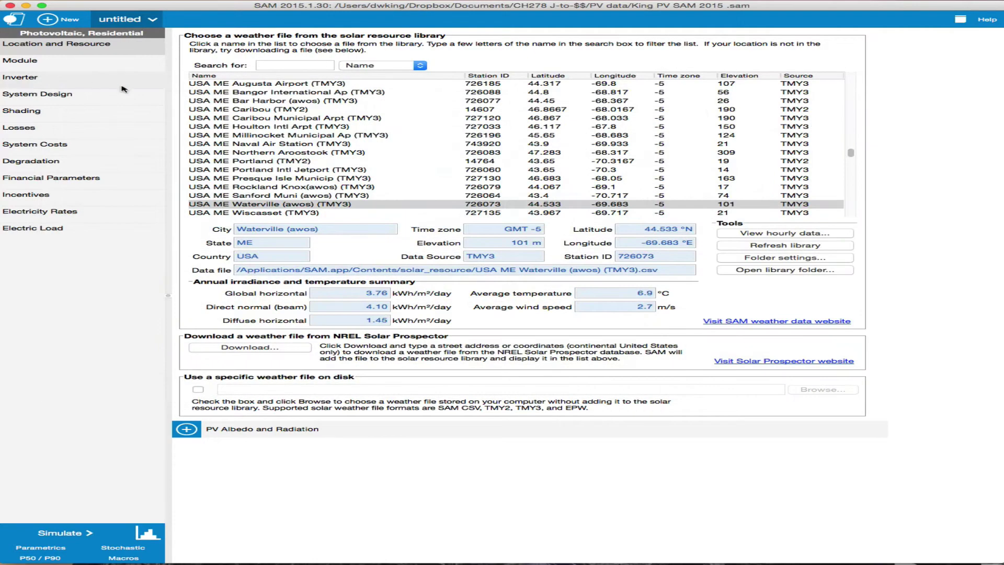
Step: Show the Renesola America JC255S-24/Bbh module: 254.888 Wdc at 15.6661% efficiency
click(47, 66)
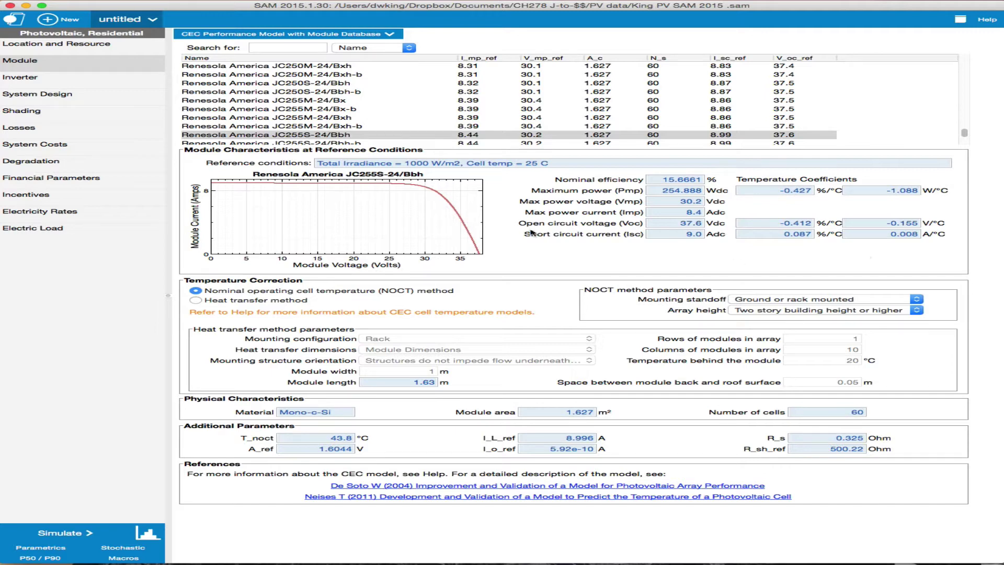
Step: Select the SMA America SB4000TL-US-22 (208V) inverter at 4,000 Wac, 96.308% CEC efficiency
click(64, 83)
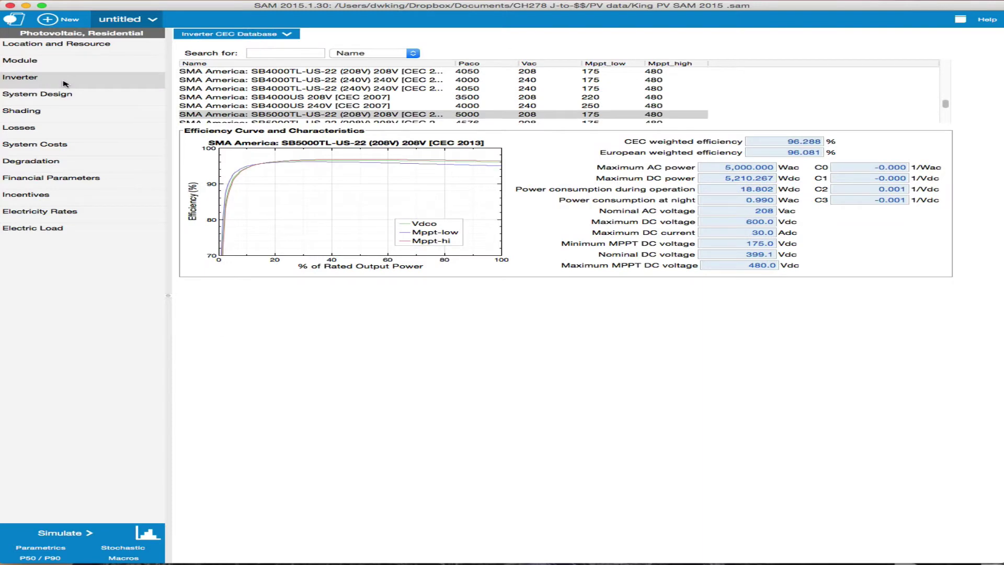
click(257, 71)
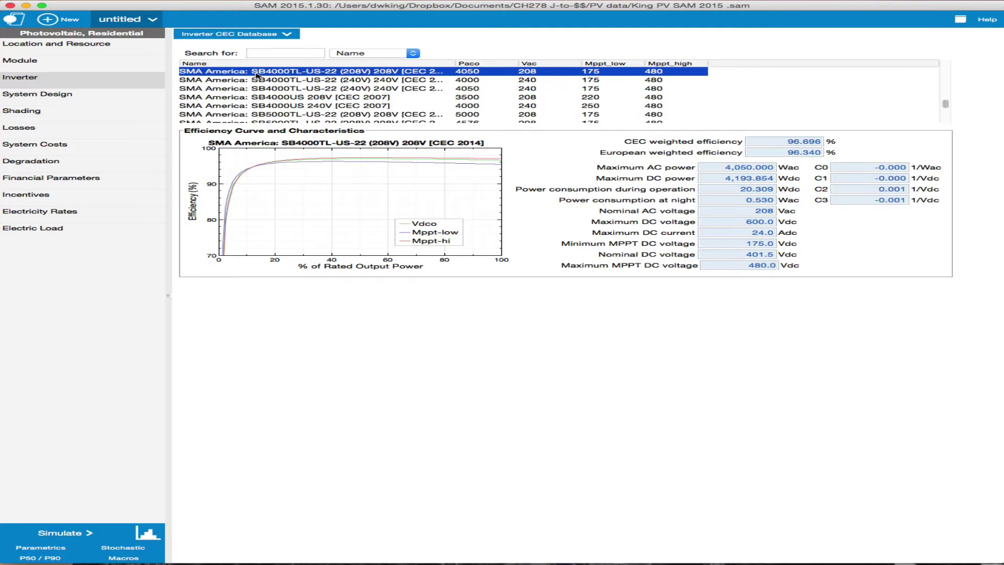
scroll(262, 82, up, 1)
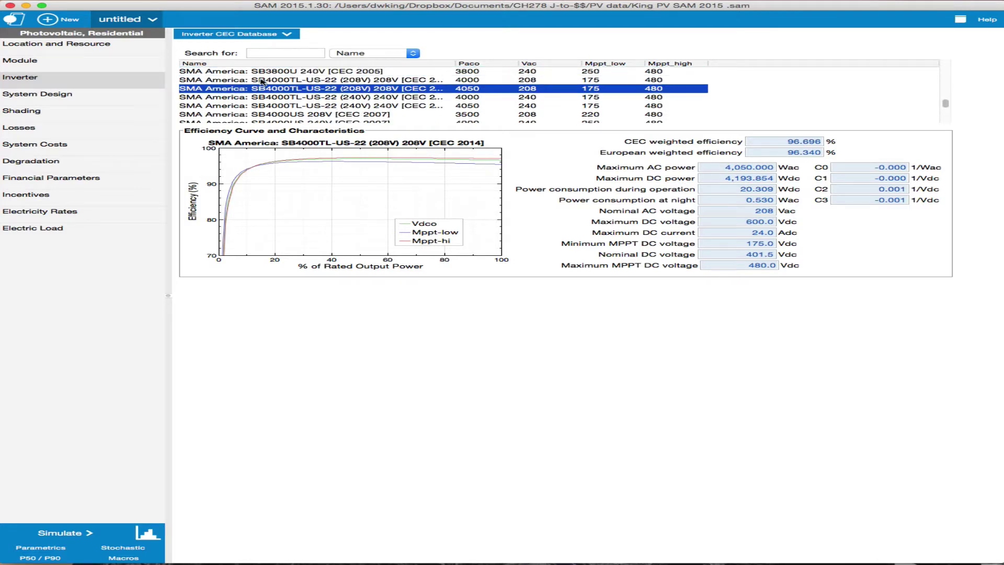
click(263, 83)
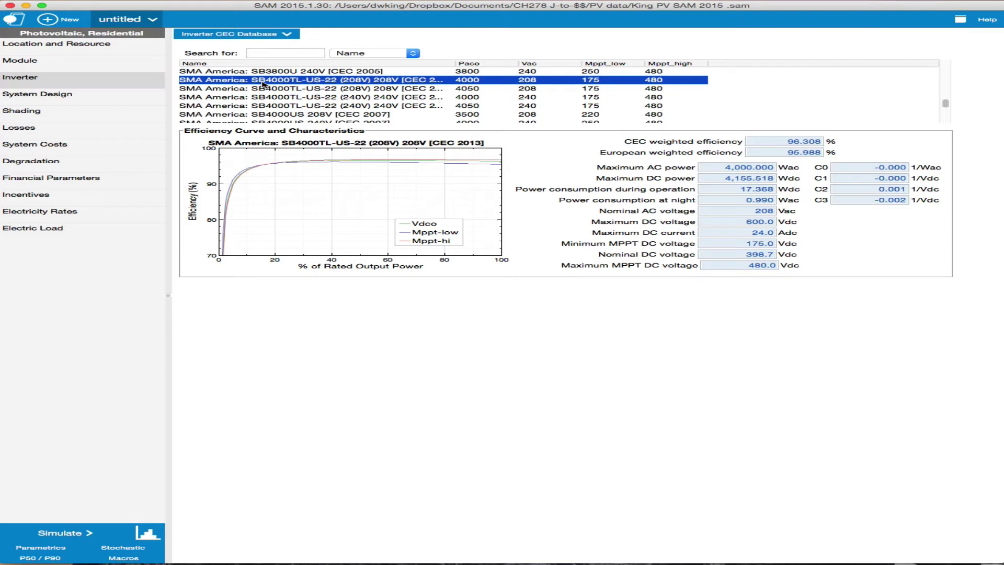
Step: Set 9 modules per string, 2 strings, one inverter, tilt 30° and azimuth 135° (4.588 kWdc)
click(50, 96)
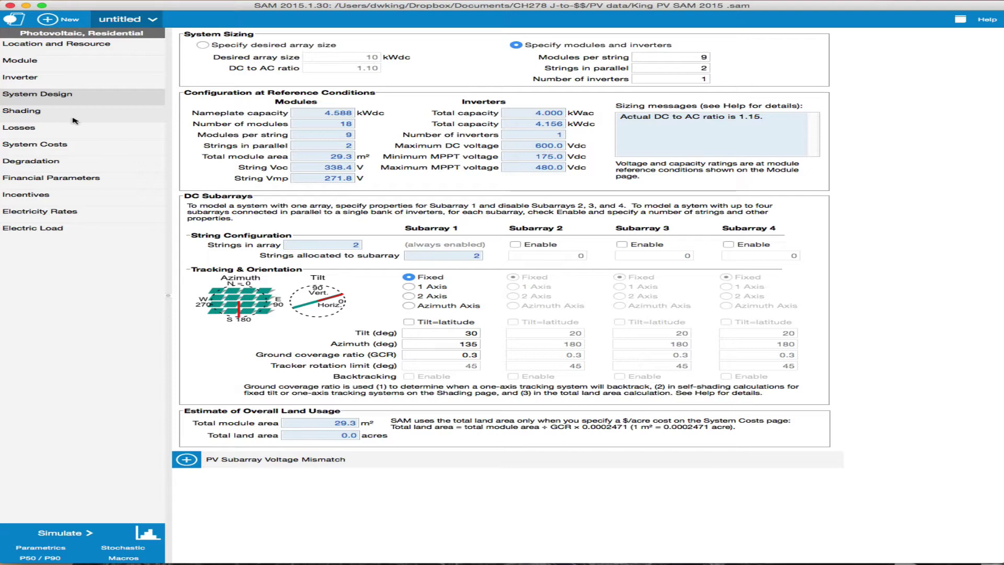
Step: Show the Shading page for subarray 1: 18 modules, GCR 0.3, no self-shading
click(74, 118)
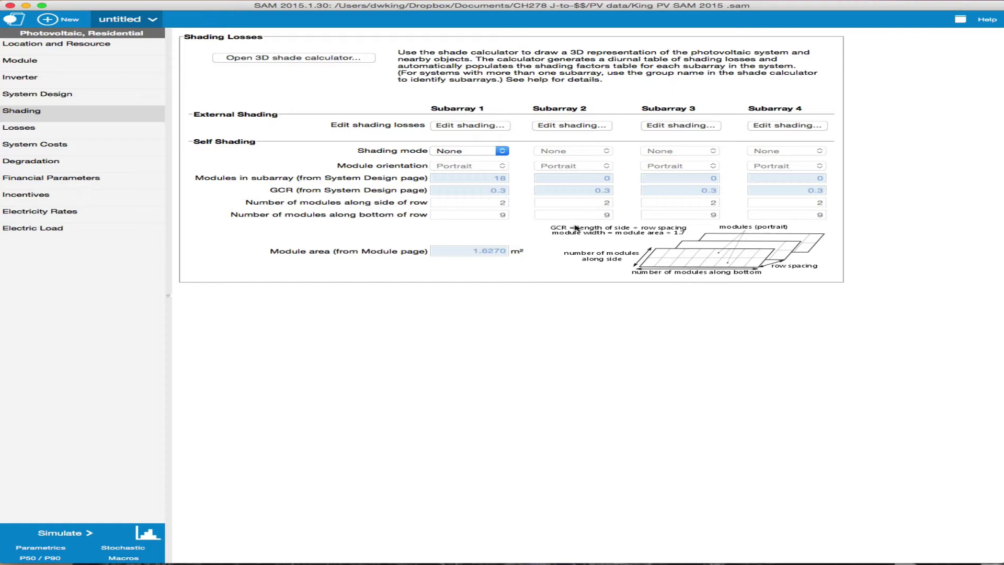
Step: Fill subarray 1's month-by-hour beam shading table with 14% losses and accept it
click(472, 126)
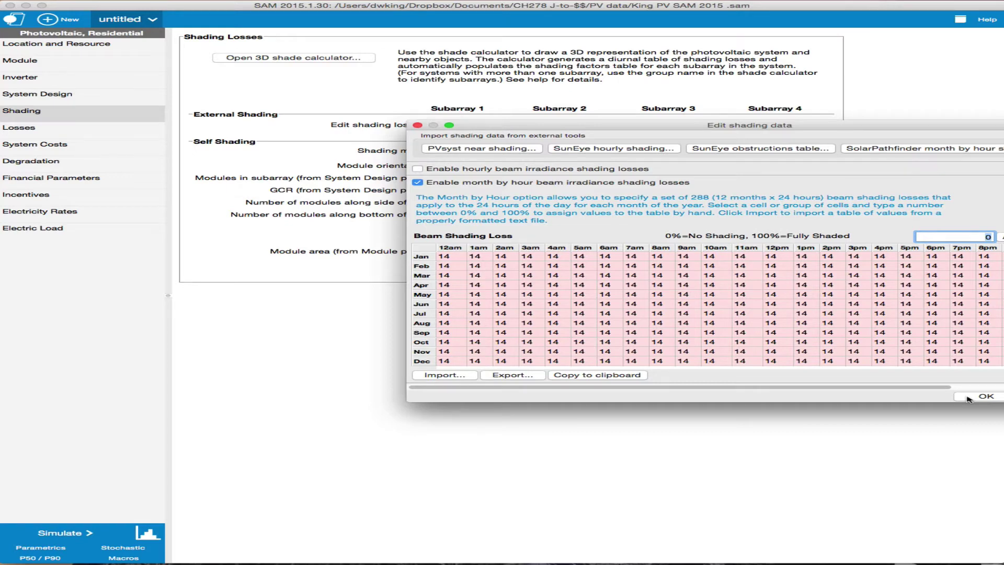
click(968, 398)
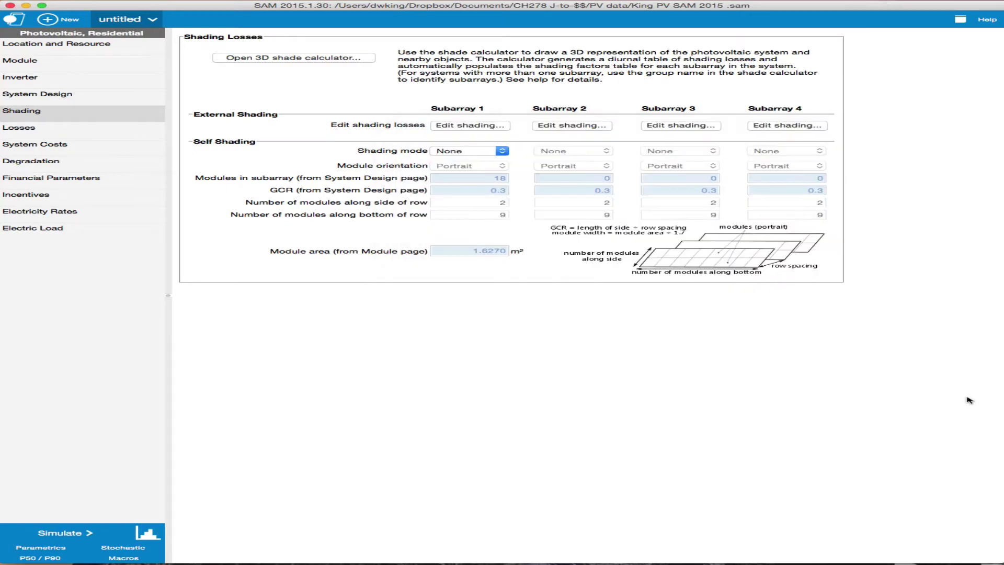
click(38, 131)
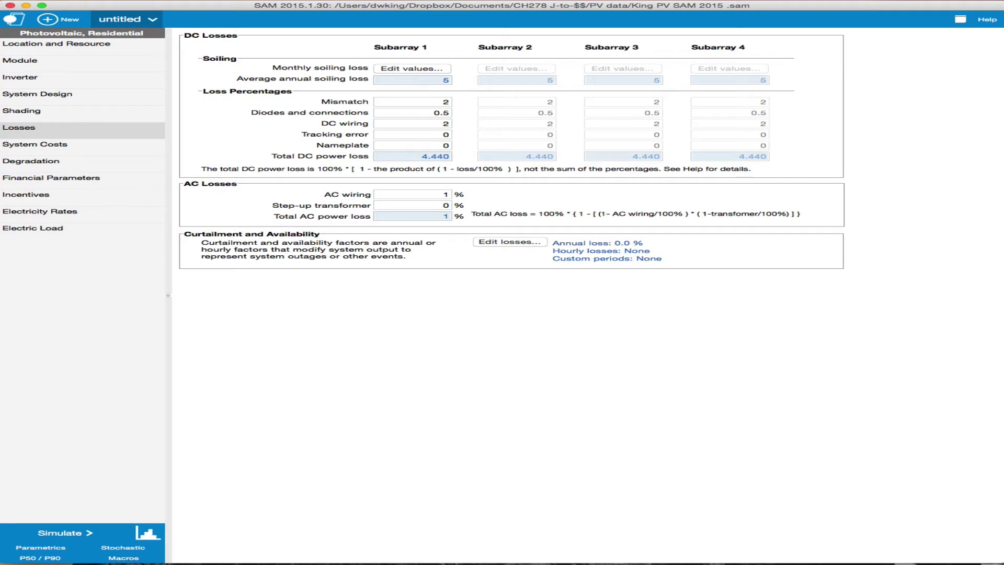
Step: Review system costs: $3,400 installer margin, $18,592.61 total installed, $4.05/Wdc
click(19, 146)
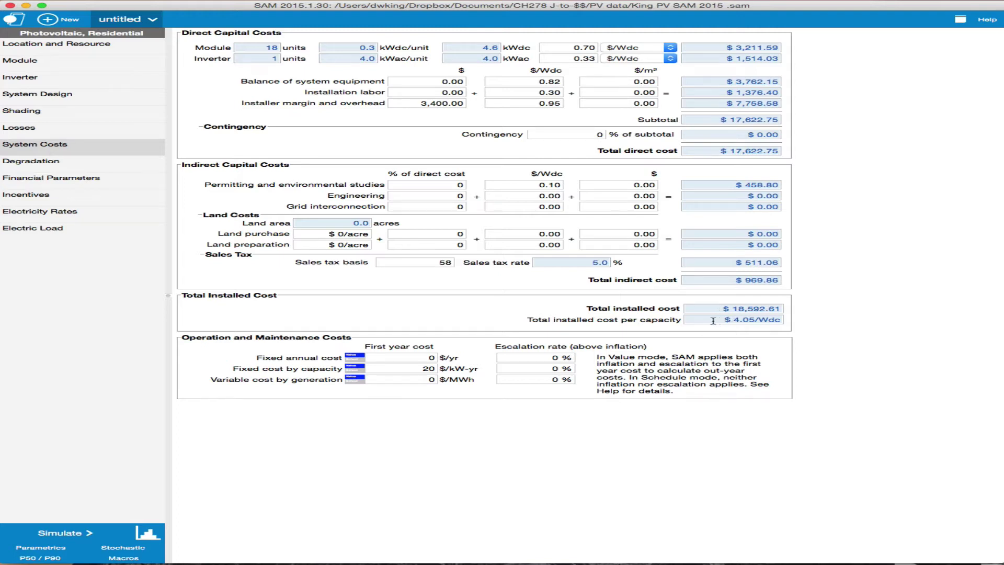
click(33, 163)
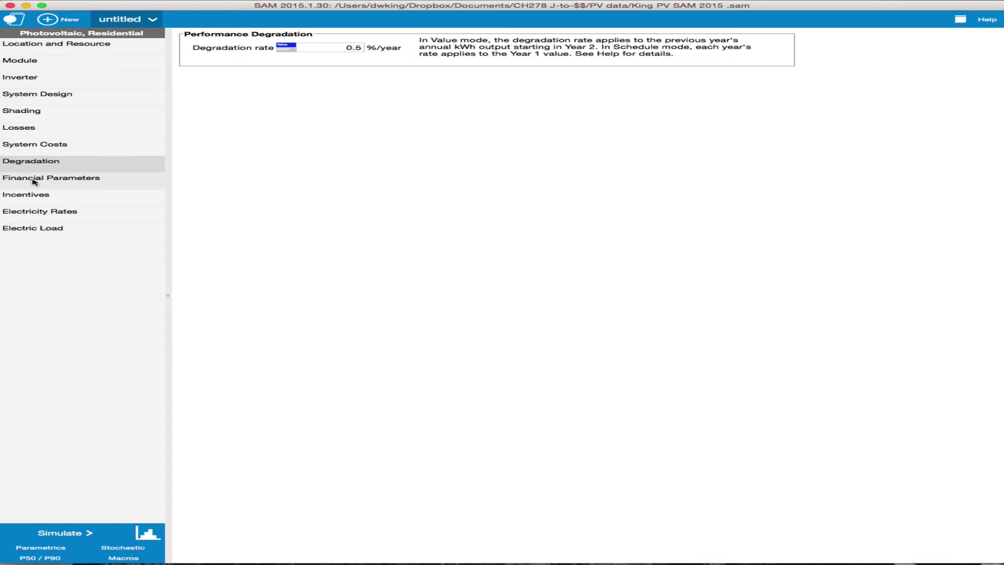
Step: Make the residential loan a Standard loan: 70% debt, 12 years at 2.99%
click(33, 179)
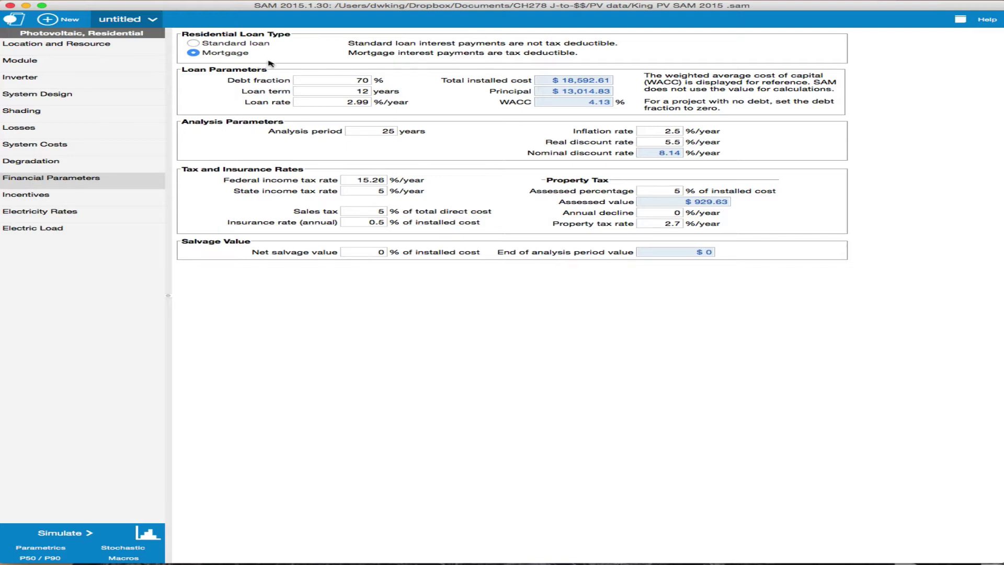
click(196, 44)
Step: Show the Incentives inputs with a 30% federal investment tax credit and no other incentives
click(93, 201)
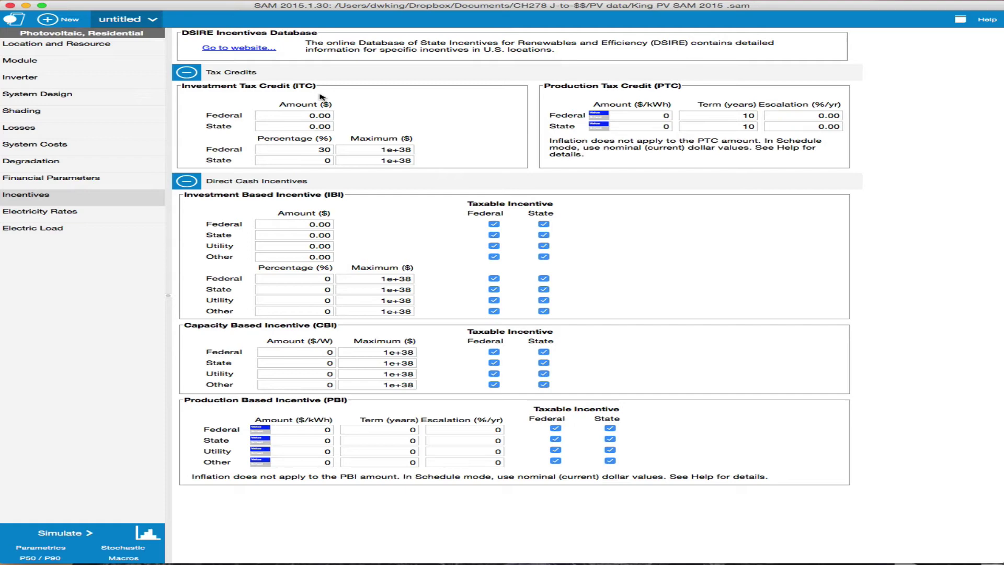
Step: Show the Electricity Rates page: net metering, $10.65 monthly charge, tiers at 0.076 and 0.15 $/kWh
click(47, 211)
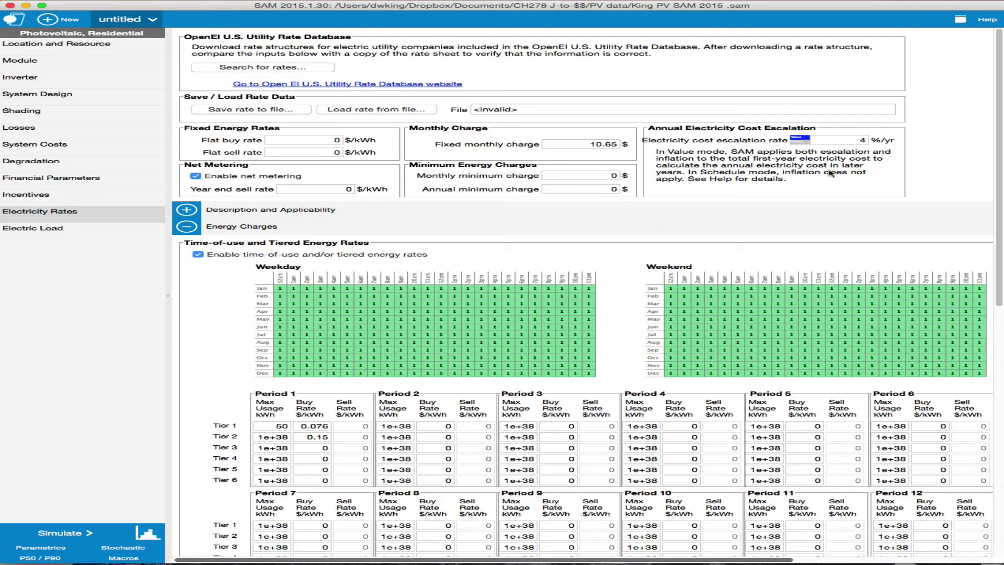
Step: Show the Electric Load page with monthly loads totalling 9,371 kWh and a 2.73 kW peak
click(86, 229)
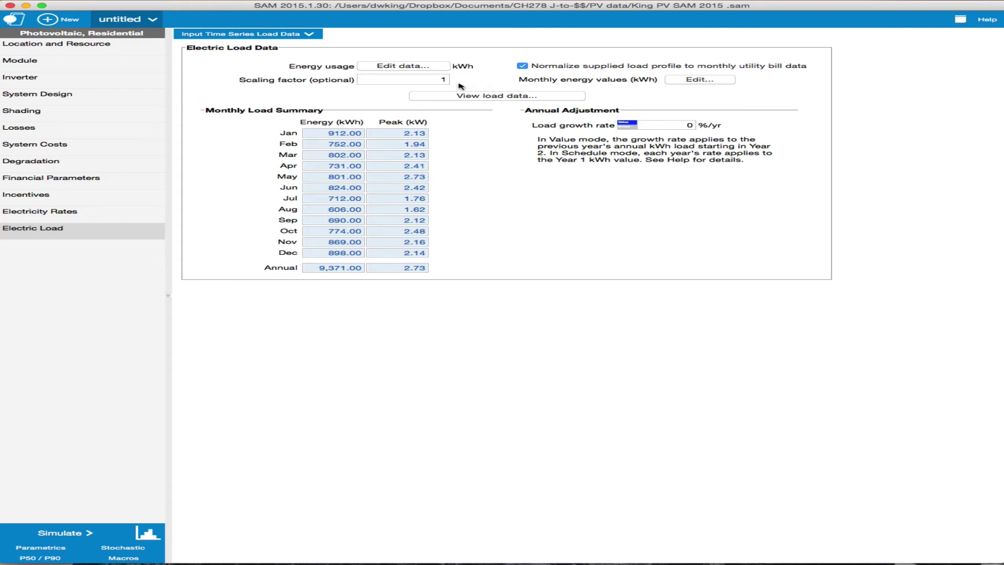
Step: Run the simulation and show the Summary: 5,328 kWh, 13.8-year payback, $1,743 NPV
click(60, 533)
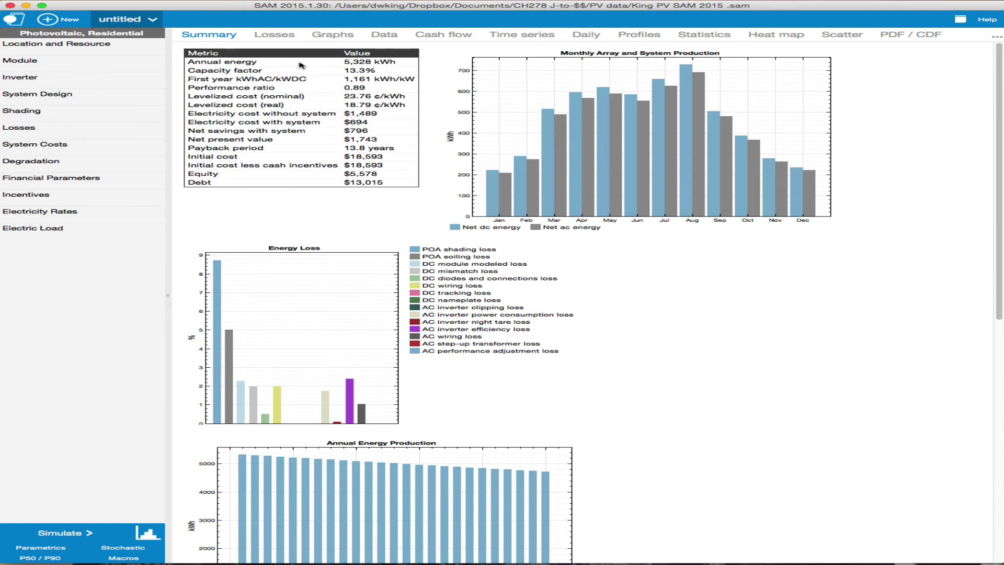
click(67, 230)
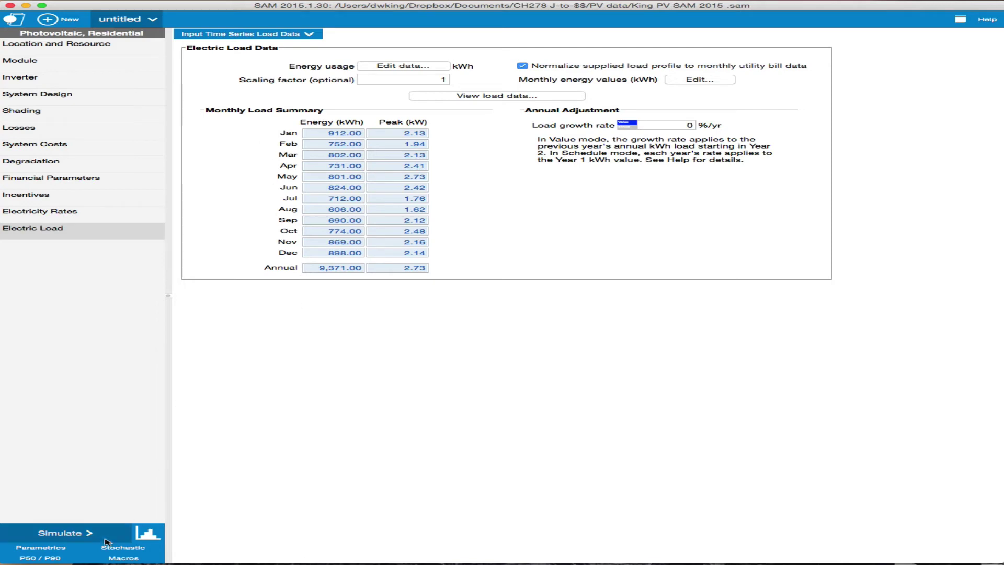
click(148, 534)
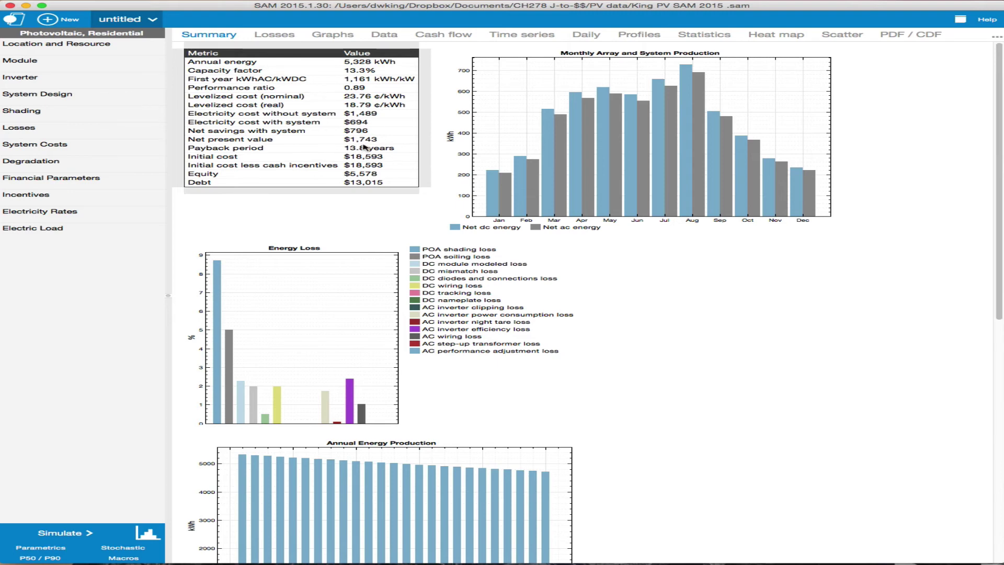
Step: Show the Losses diagram from 44,268 kWh nominal POA through 6,013 kWh DC to 5,328 kWh
click(264, 36)
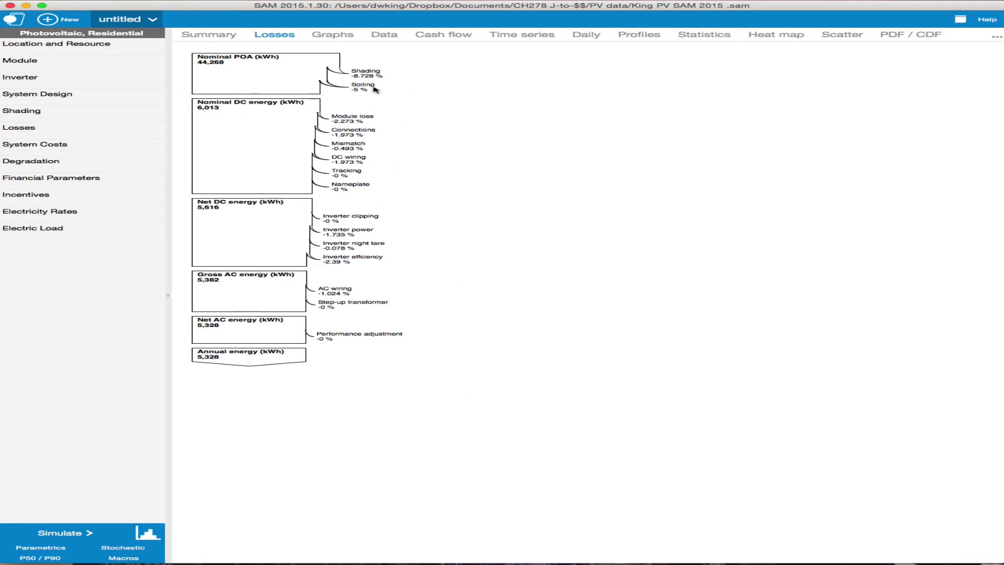
Step: Look over the results Graphs, then show the Data page with its output categories
click(345, 38)
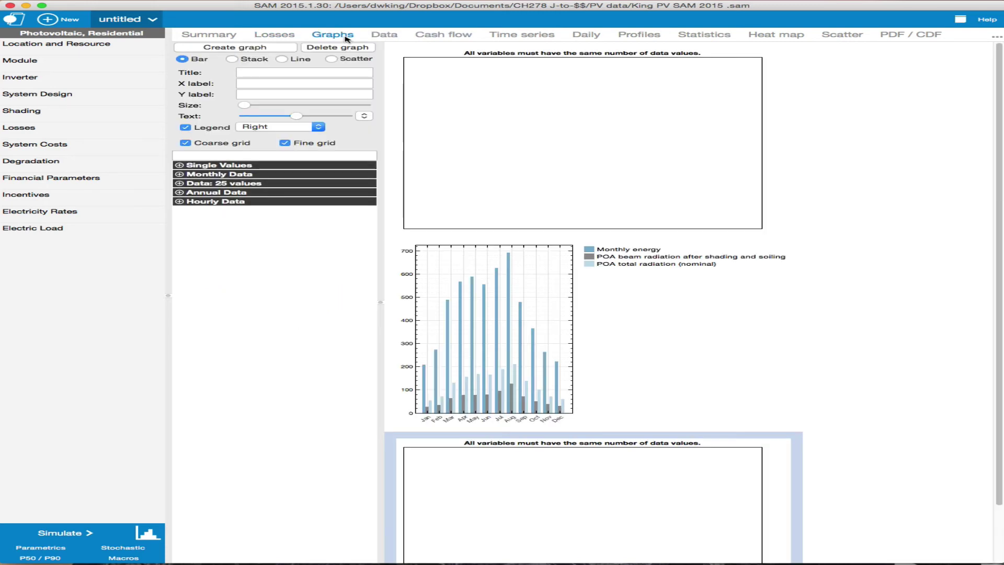
click(384, 35)
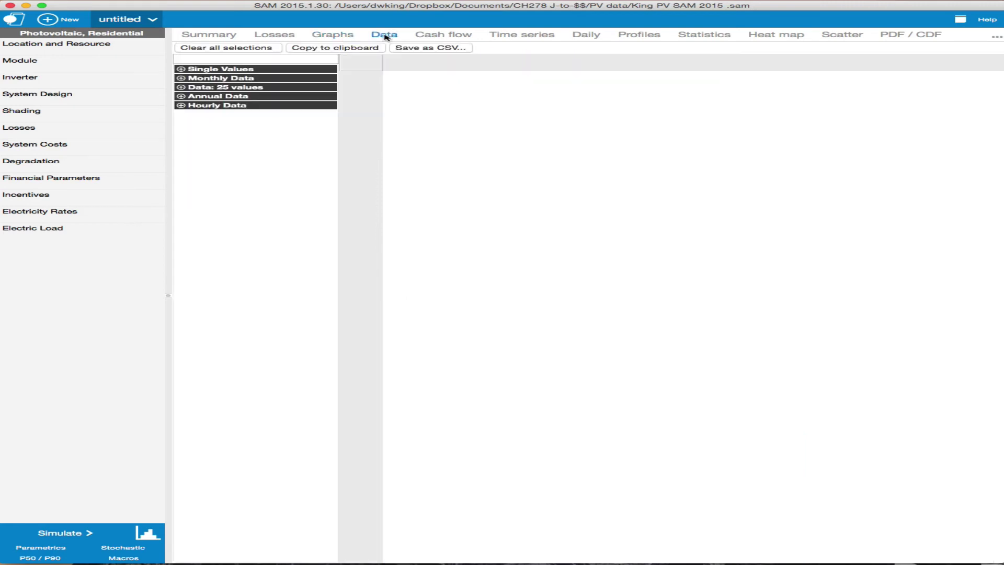
Step: Show the Cash flow table: 5,328 kWh in year 1, $796 savings, -5,578 year-0 after-tax cash flow
click(417, 35)
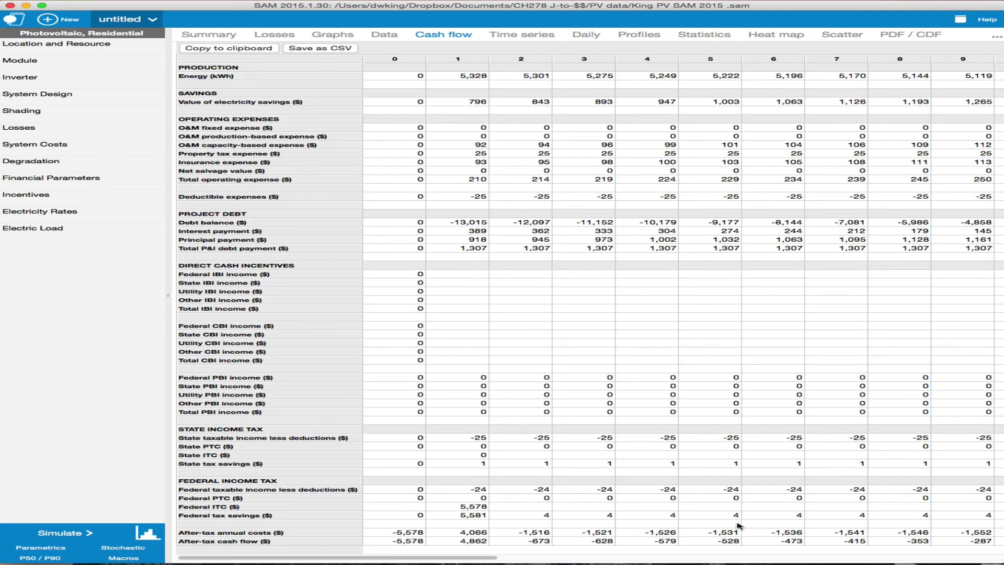
scroll(738, 525, right, 4)
scroll(739, 526, right, 3)
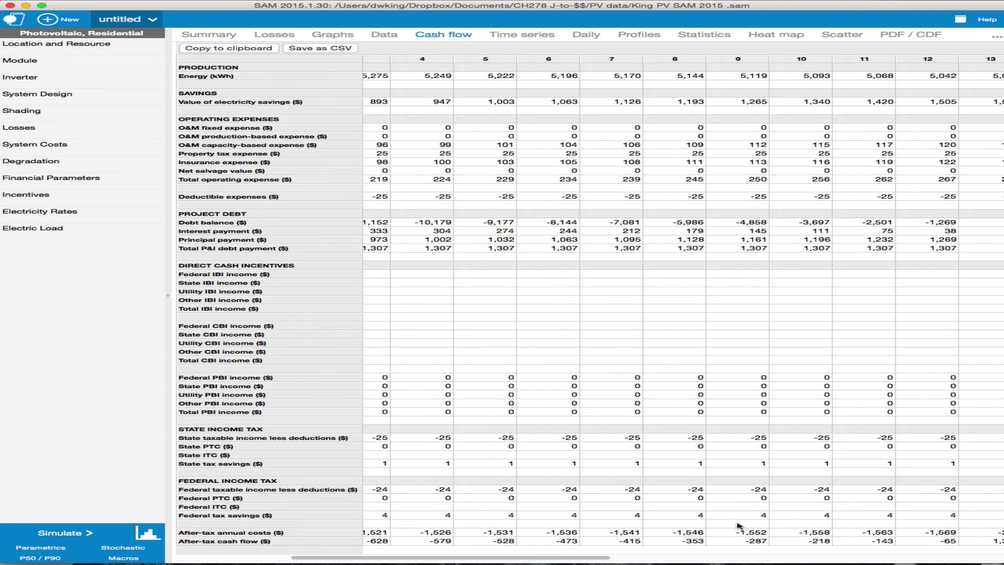
scroll(739, 526, right, 5)
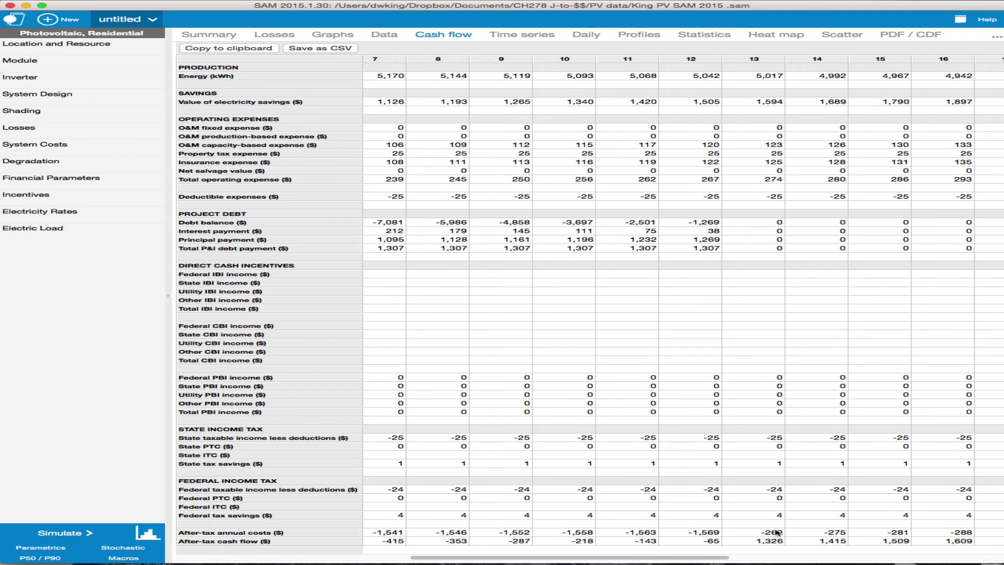
scroll(778, 532, right, 12)
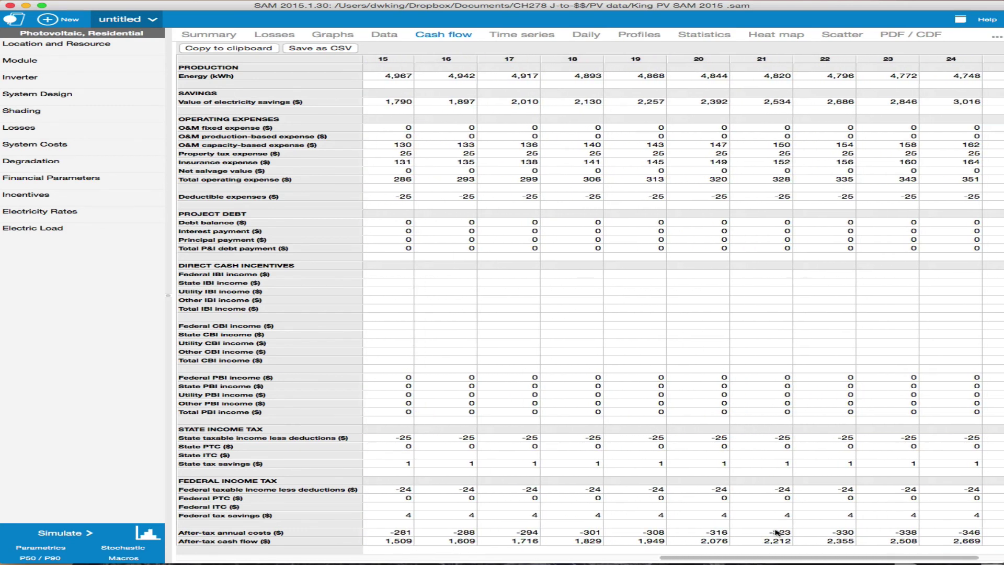
scroll(778, 532, left, 20)
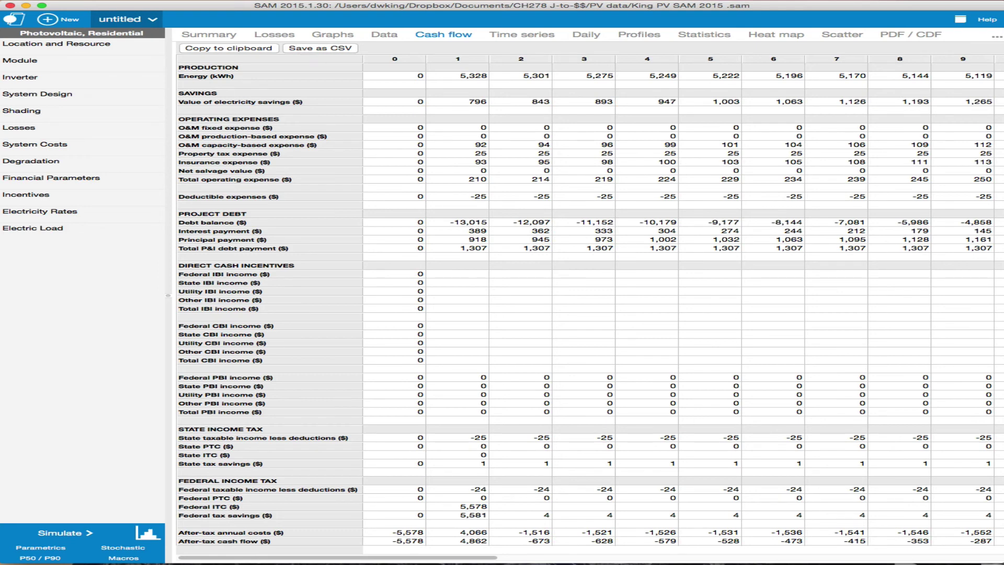
Step: In the King Pricing for Solar workbook, confirm the cumulative production SUM formula in G61
key(super+Tab)
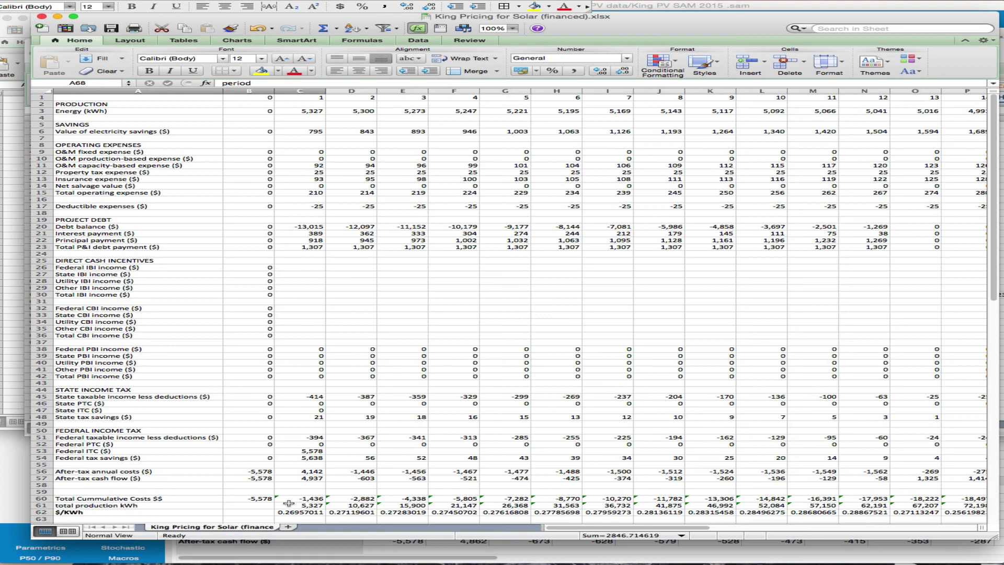
click(494, 505)
scroll(494, 505, down, 1)
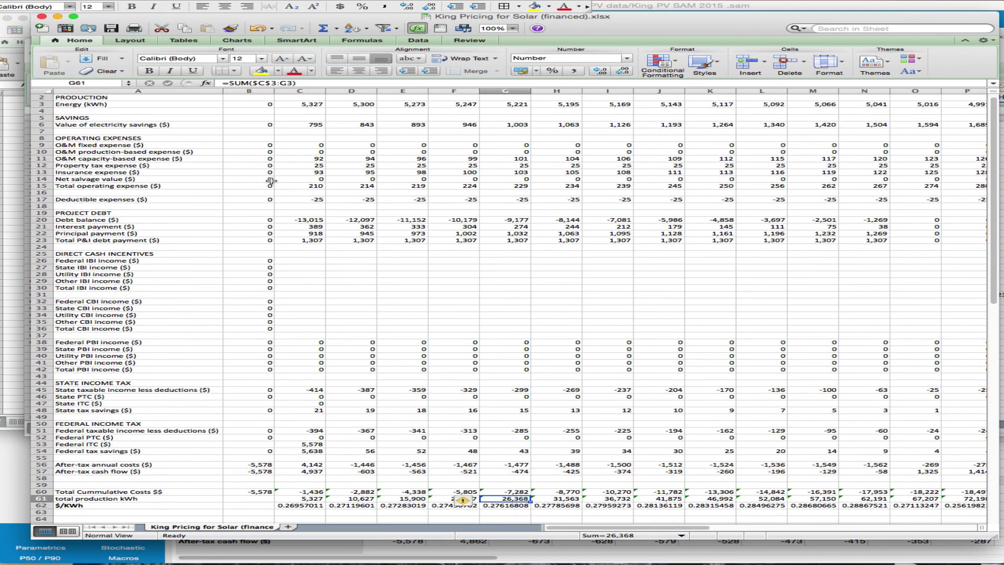
click(279, 83)
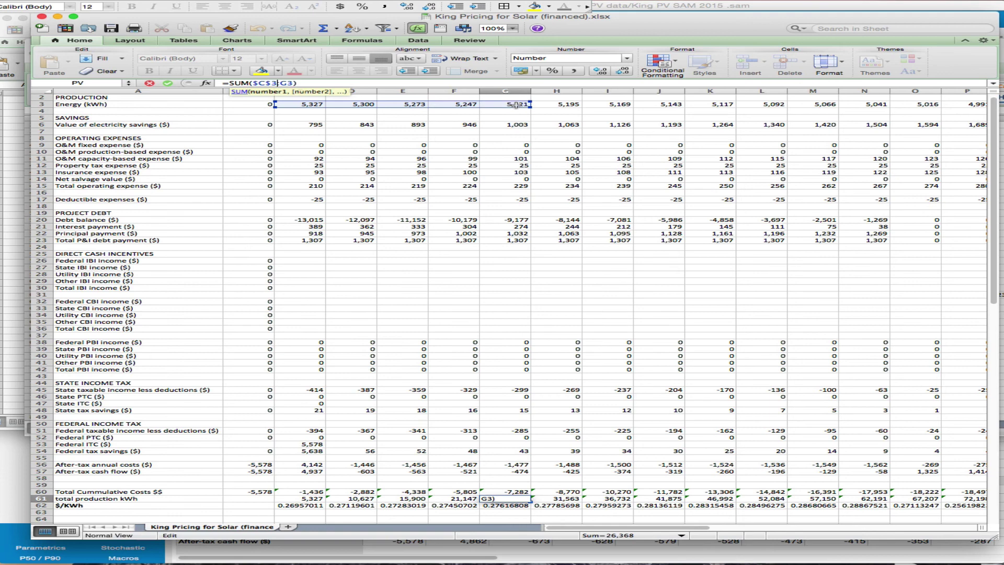
key(Return)
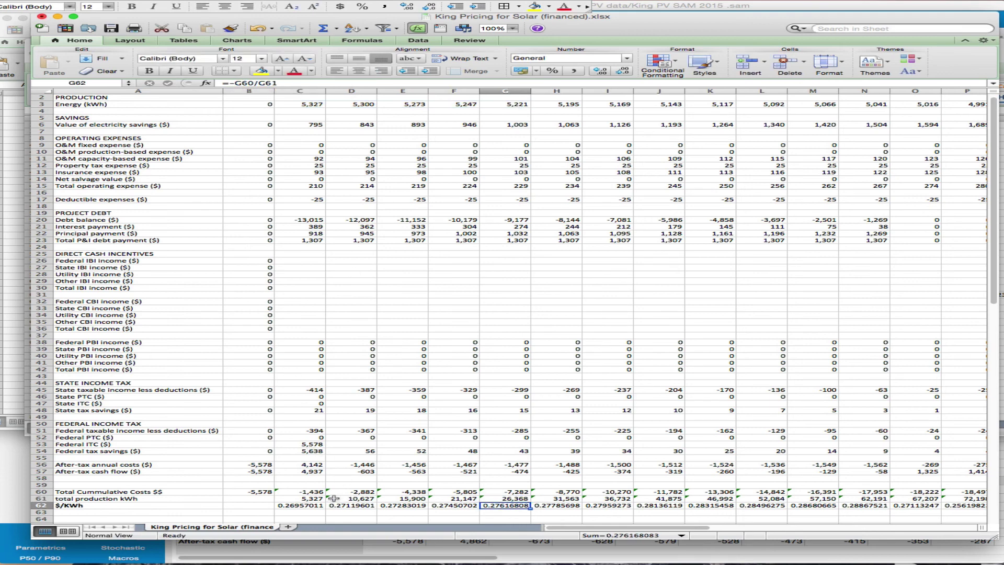
Step: Confirm the cumulative after-tax cost SUM formula in G60
click(502, 492)
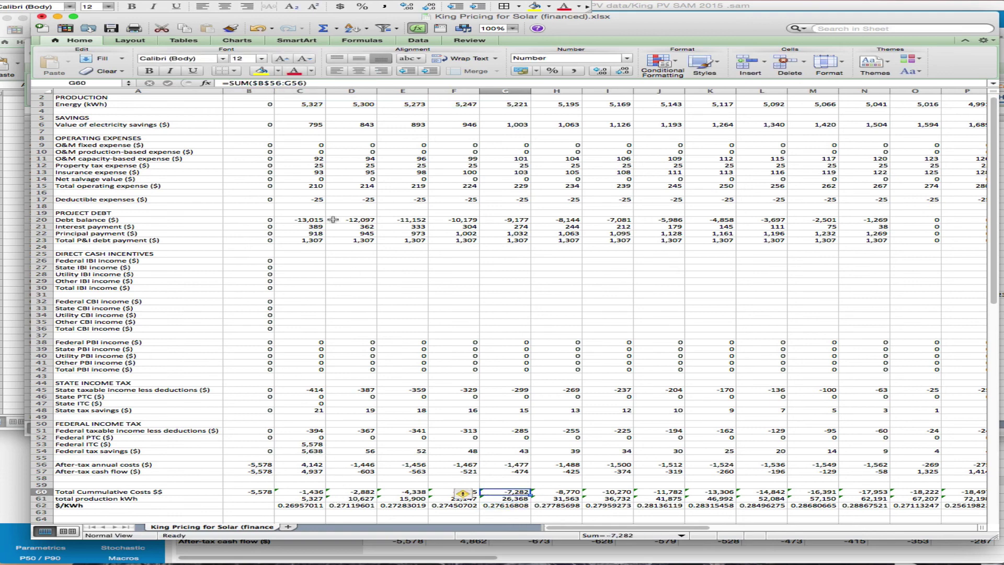
click(275, 82)
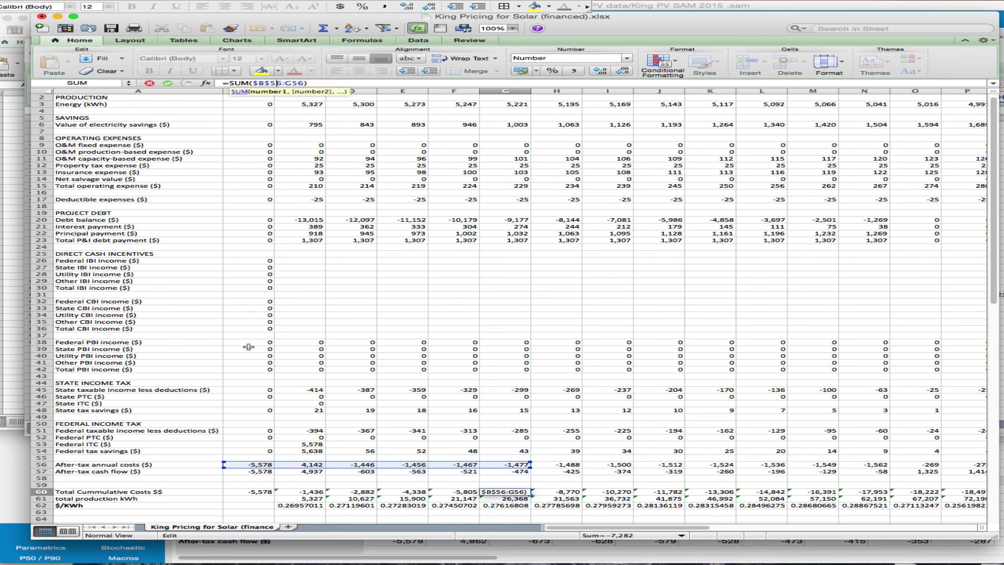
key(Return)
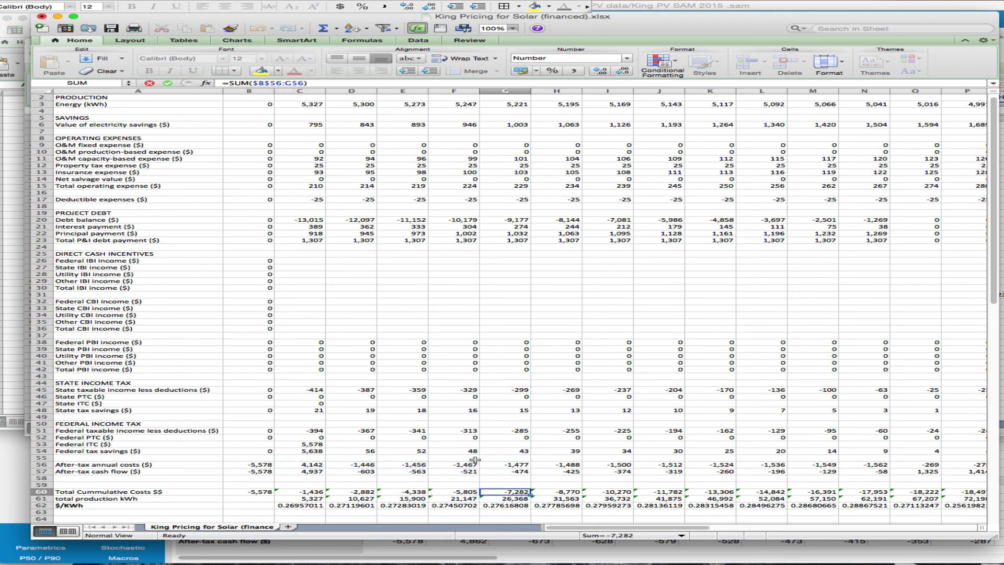
click(508, 506)
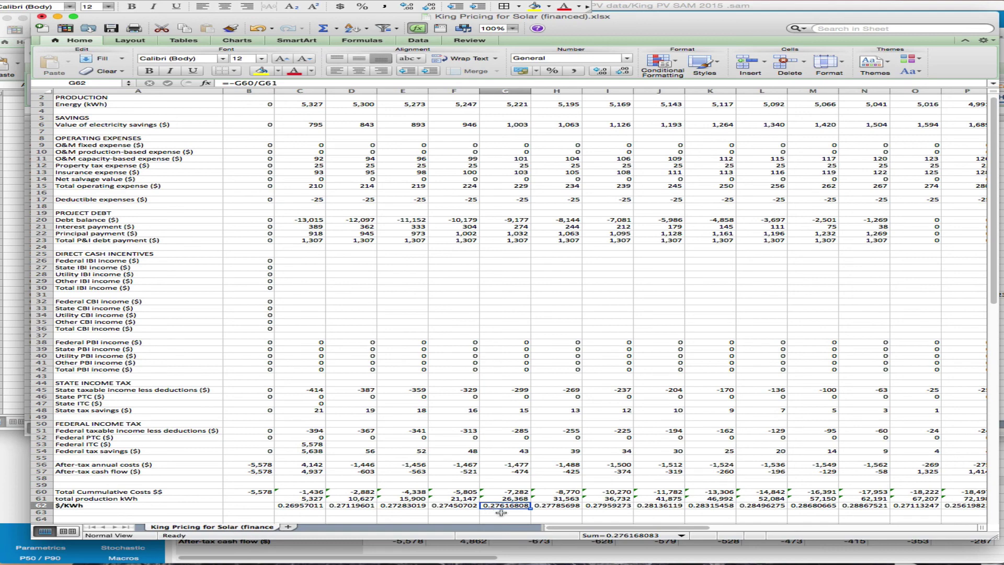
scroll(502, 513, right, 10)
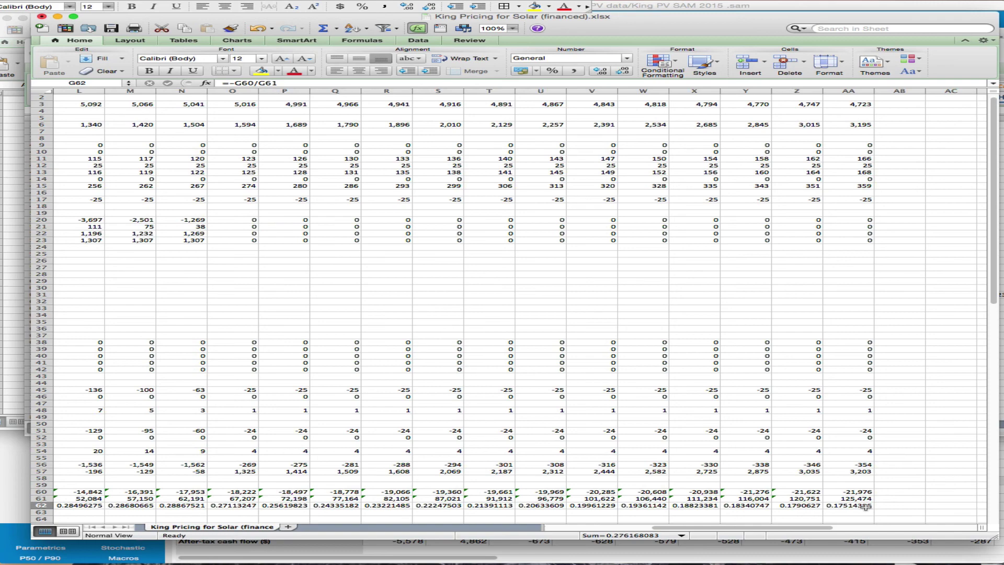
scroll(837, 506, left, 10)
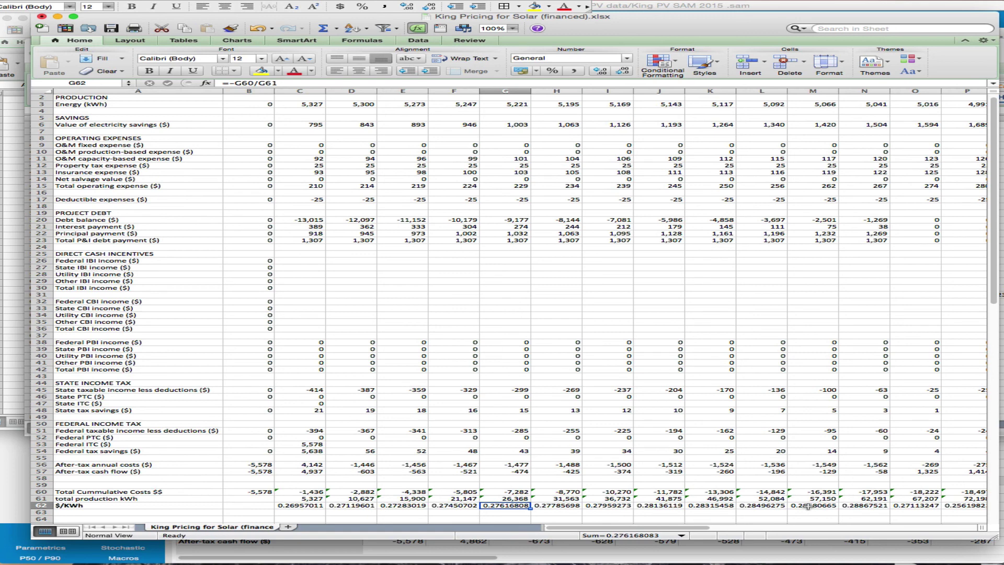
scroll(545, 468, down, 3)
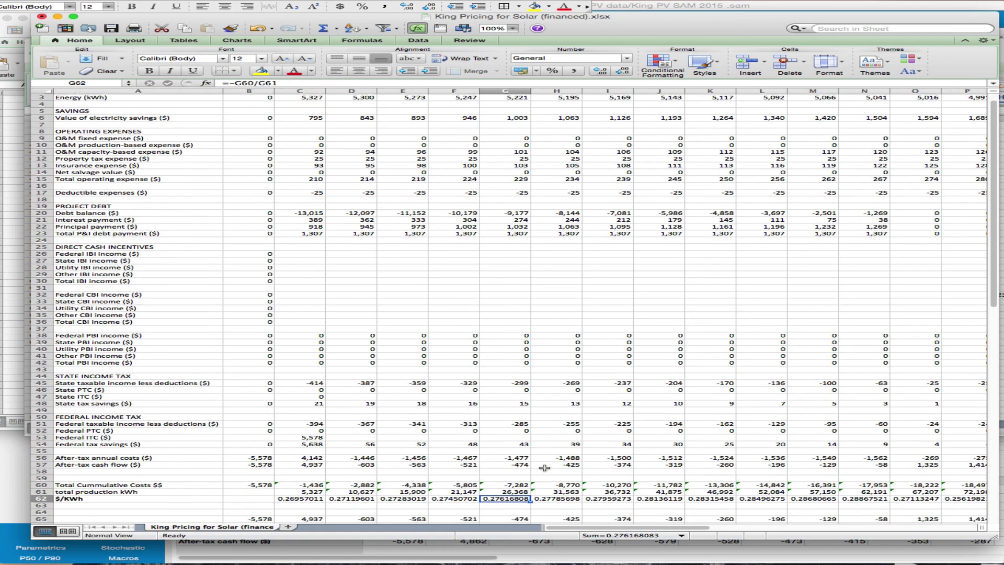
scroll(544, 468, down, 1)
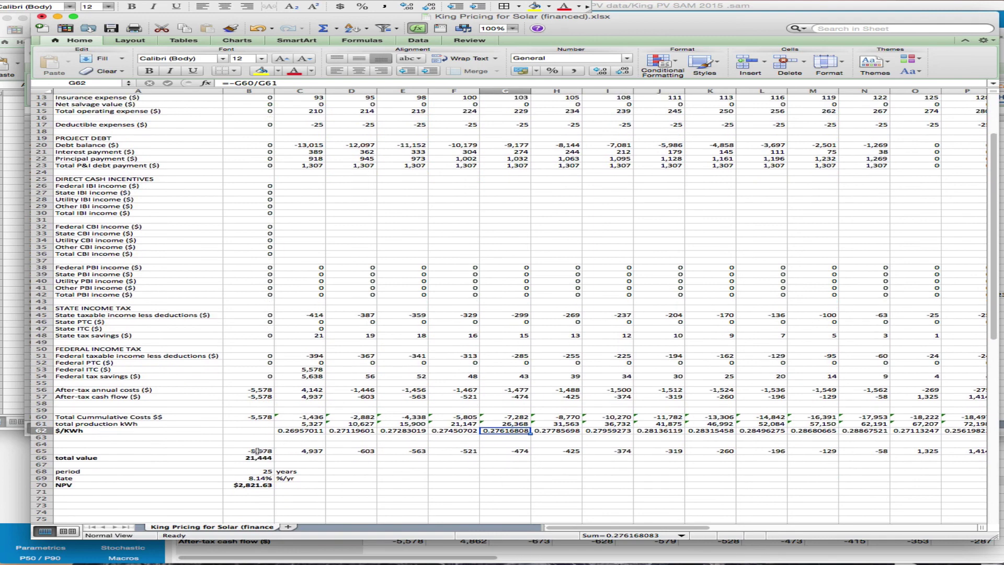
click(238, 457)
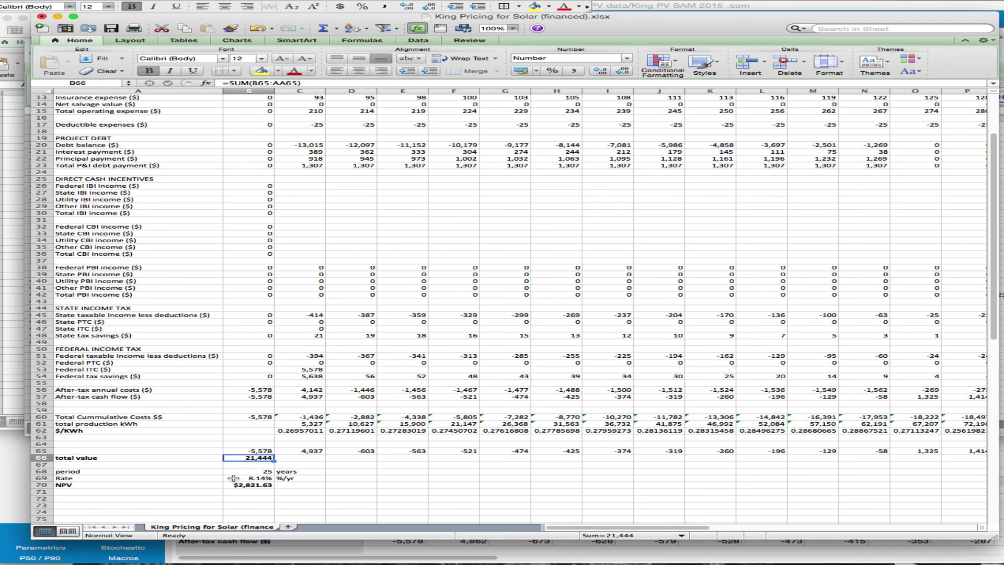
click(234, 479)
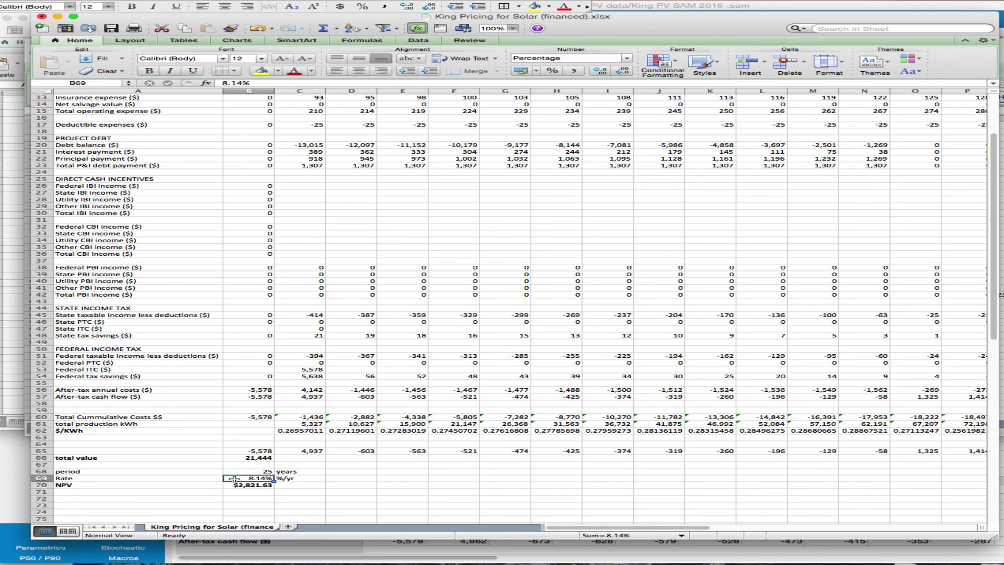
click(246, 486)
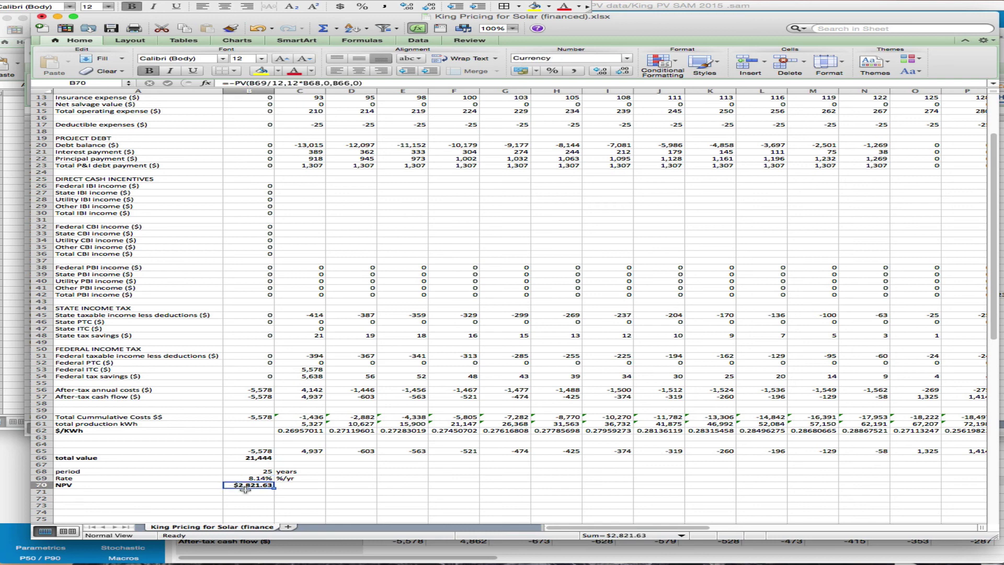